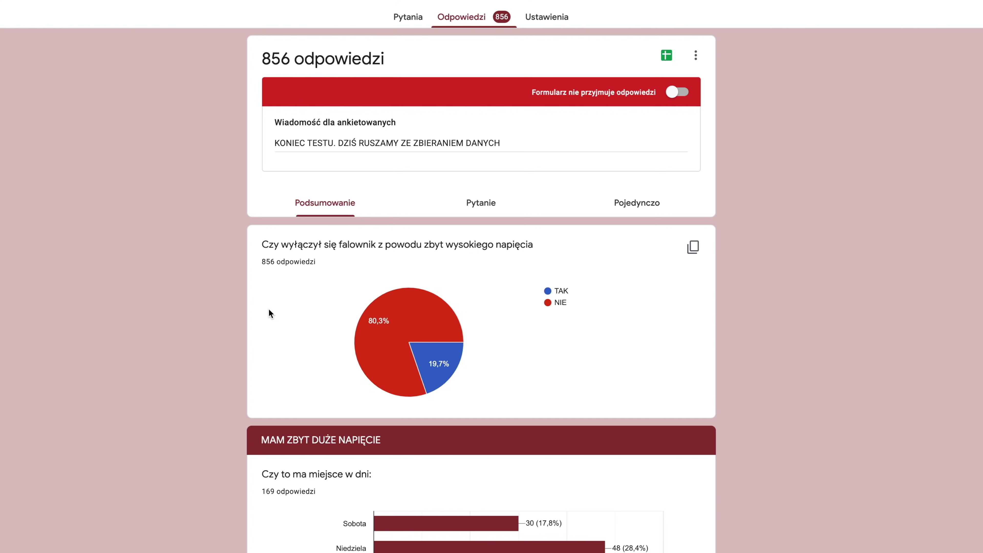
# Step: Review the survey summary charts on inverter shutdowns, including the answer shares for whether the shutdowns are sporadic
pyautogui.moveTo(435, 379)
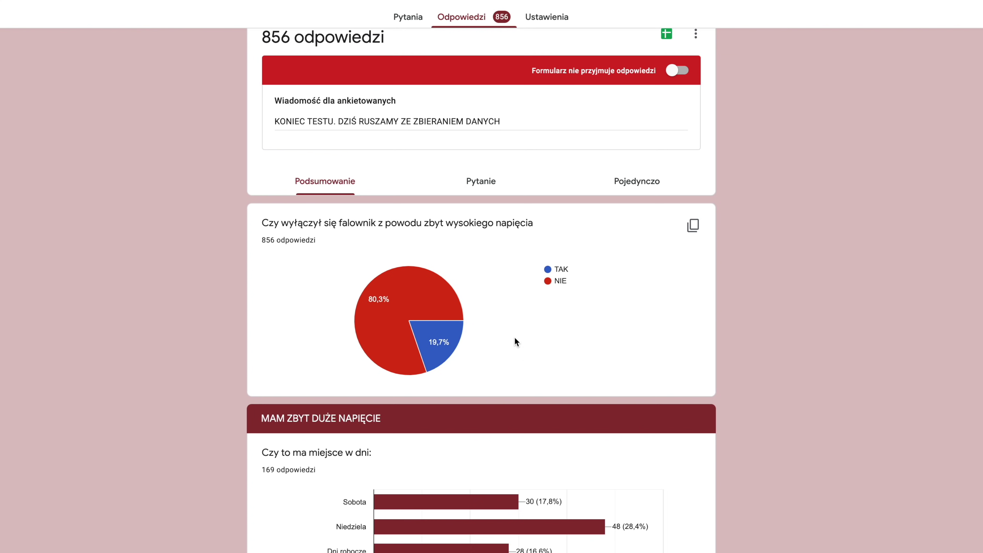
pyautogui.scroll(-10, 149, 325)
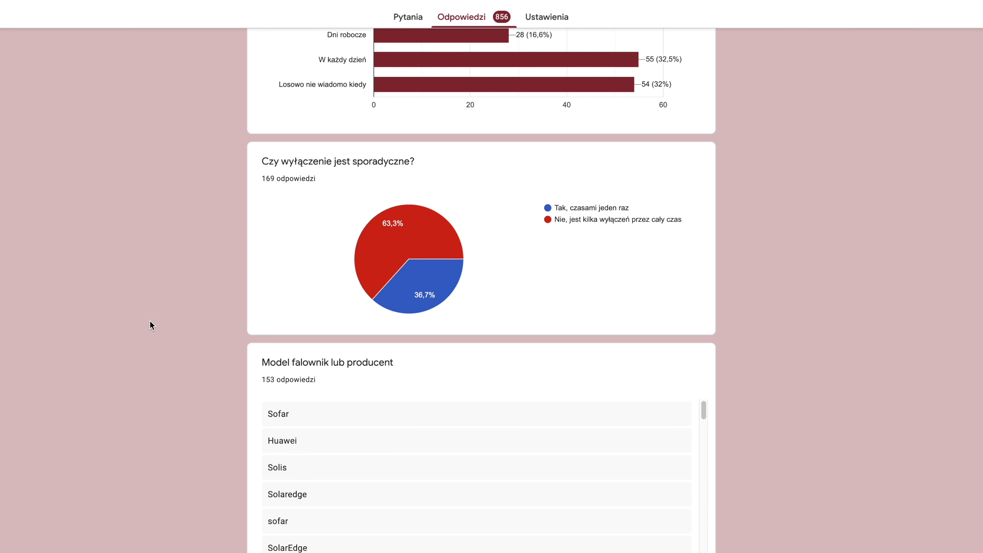
pyautogui.moveTo(443, 278)
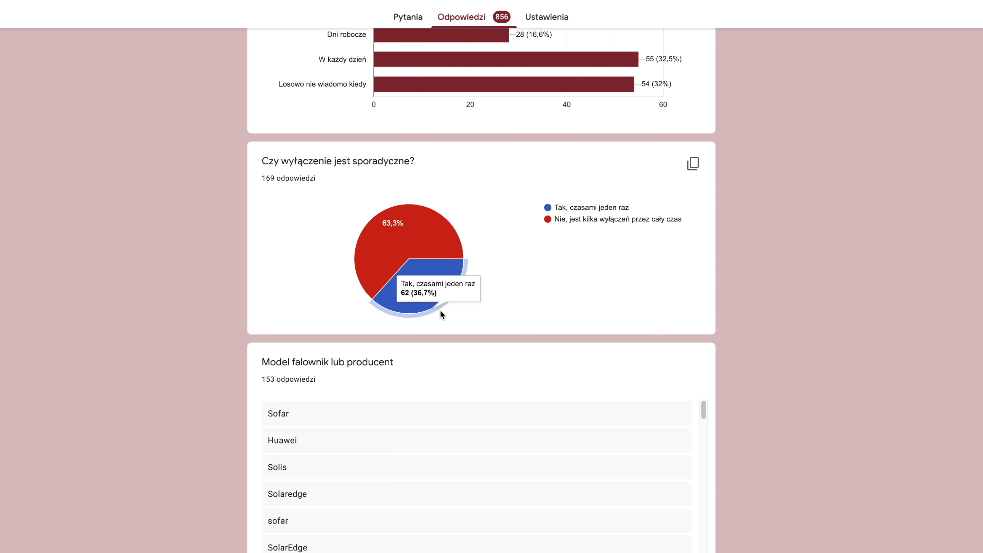
pyautogui.moveTo(419, 227)
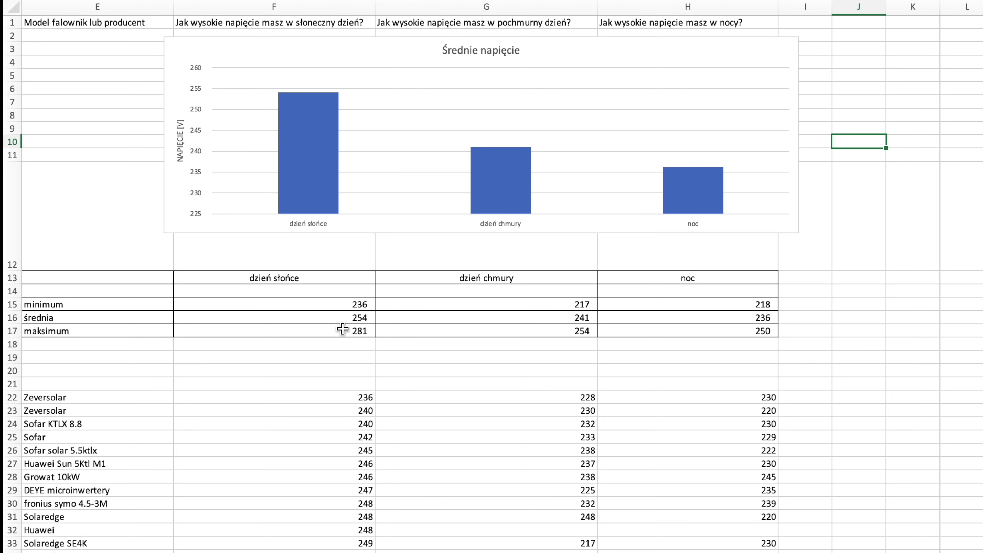
# Step: In the Excel workbook, check the average sunny-day voltage in the summary table below the chart
pyautogui.click(332, 319)
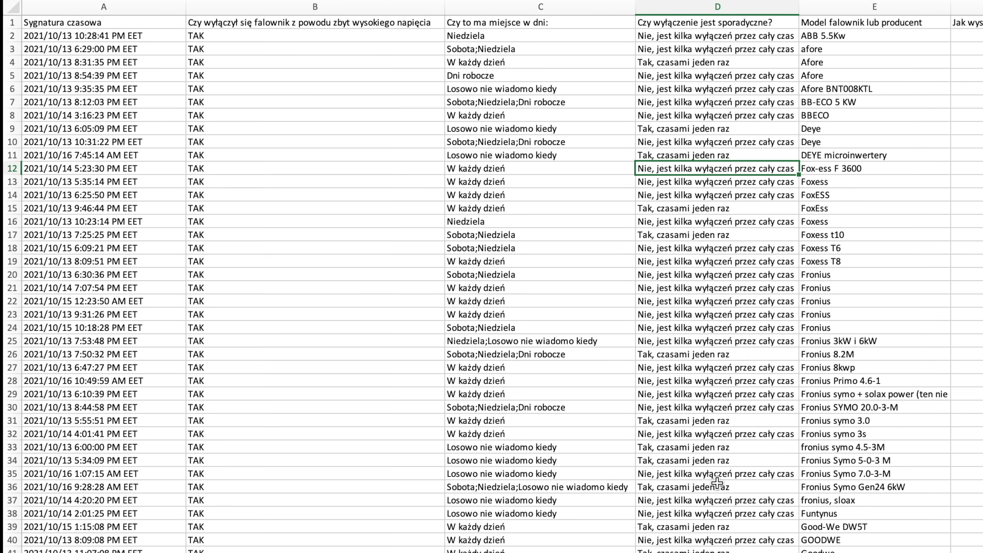
# Step: Look through the inverter models and manufacturers reported in column E of the survey responses sorted by model
pyautogui.scroll(-7, 688, 403)
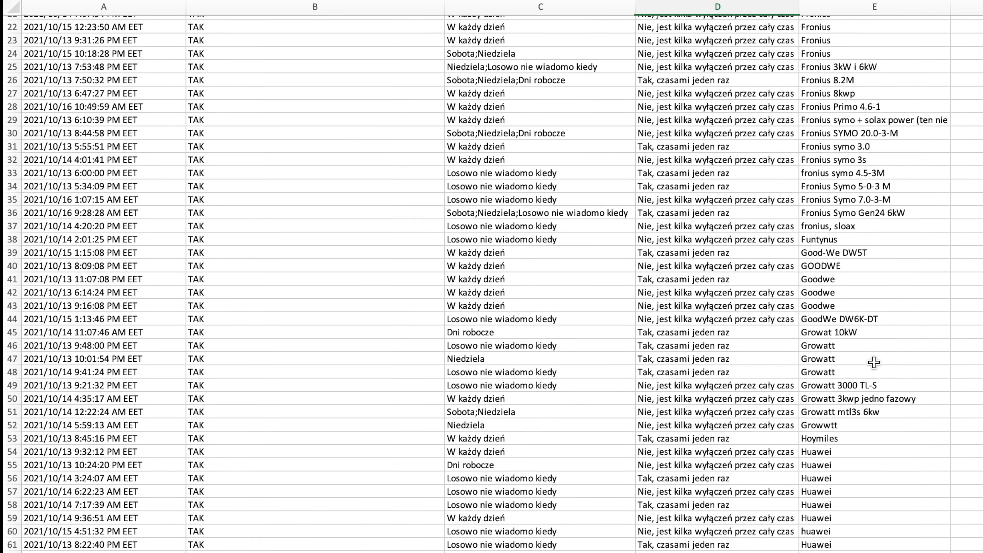
pyautogui.scroll(7, 566, 368)
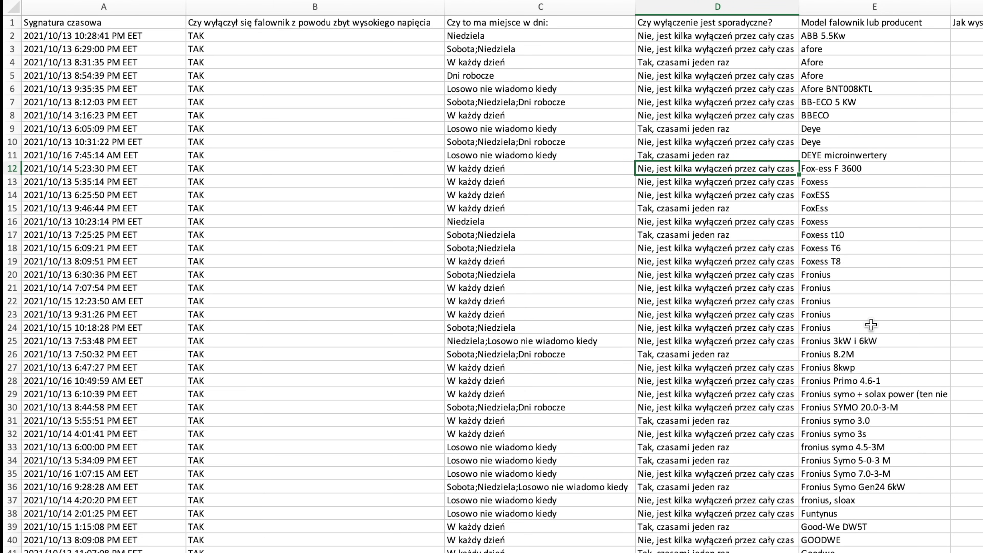
pyautogui.scroll(-10, 858, 346)
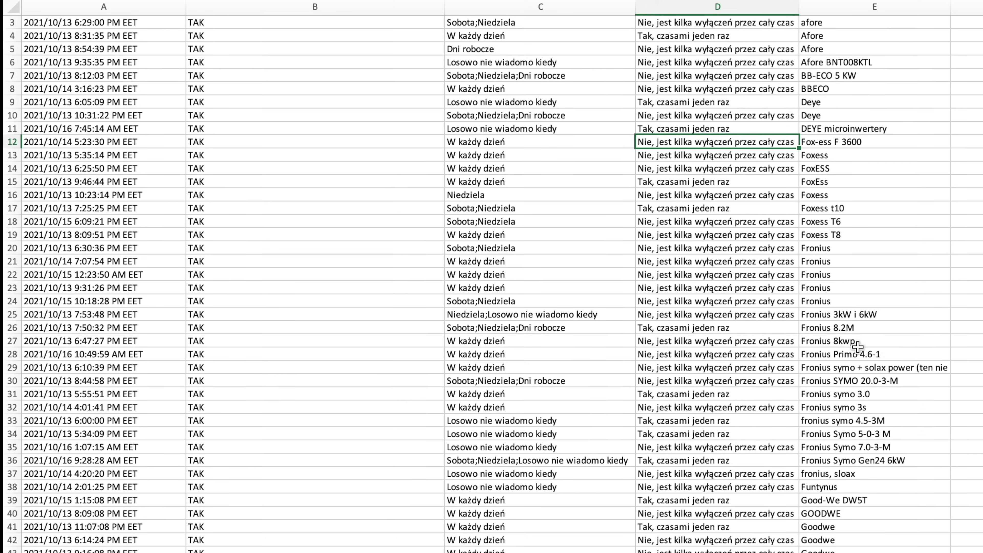
pyautogui.scroll(-15, 857, 346)
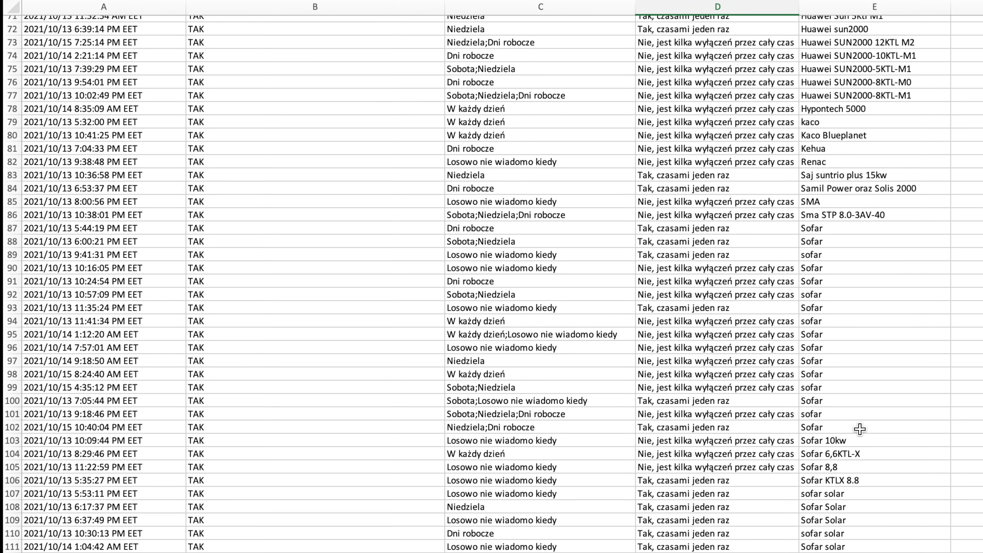
pyautogui.scroll(-14, 860, 429)
pyautogui.scroll(-5, 860, 429)
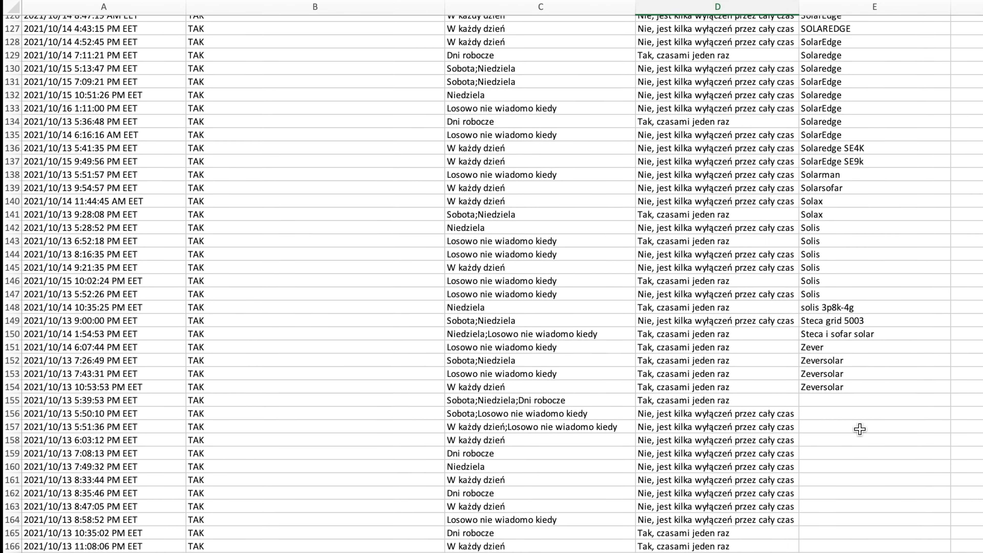
pyautogui.scroll(15, 861, 429)
pyautogui.scroll(20, 862, 430)
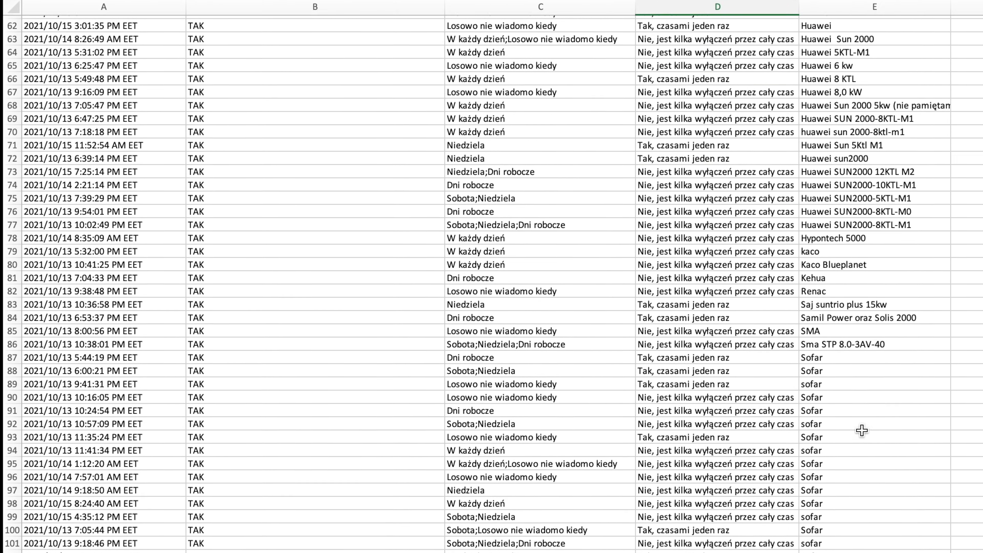
pyautogui.scroll(7, 862, 424)
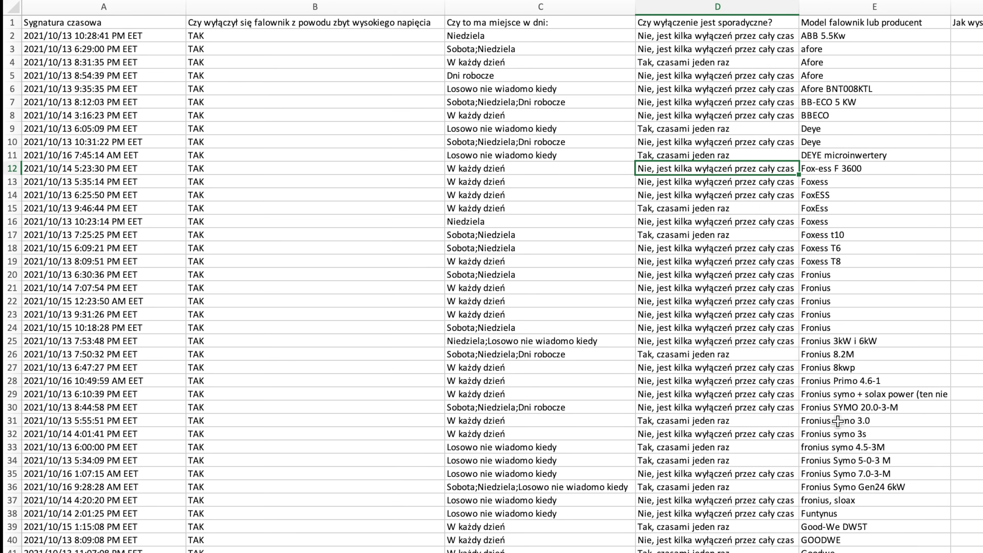
pyautogui.scroll(-5, 837, 424)
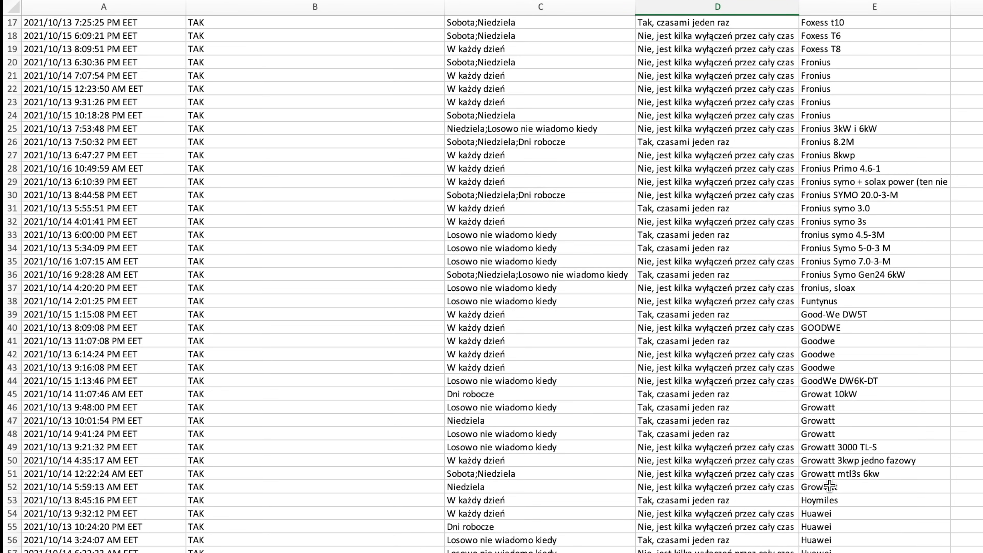
pyautogui.scroll(-2, 830, 486)
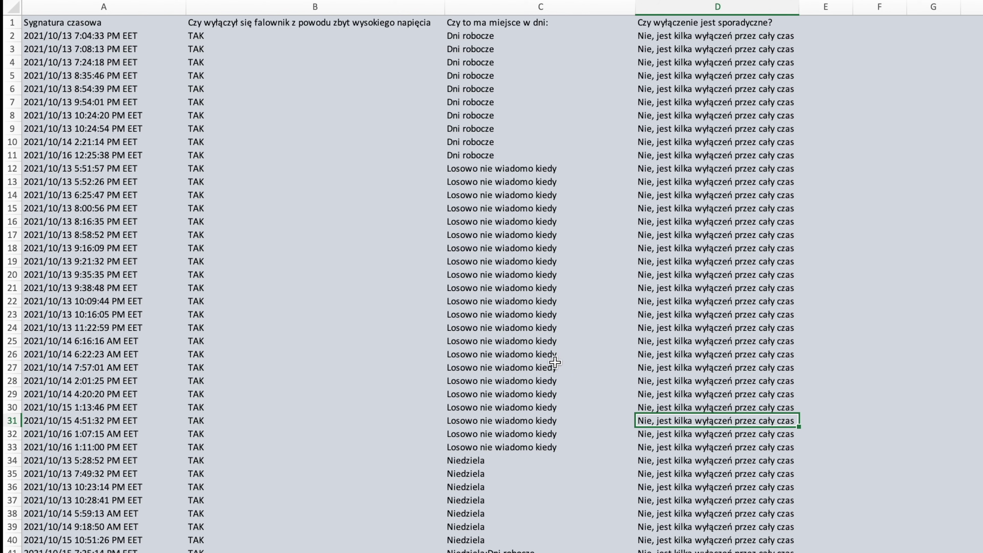
# Step: Examine which days are reported in the grey-shaded responses answered "Nie, jest kilka wyłączeń przez cały czas"
pyautogui.scroll(-4, 576, 372)
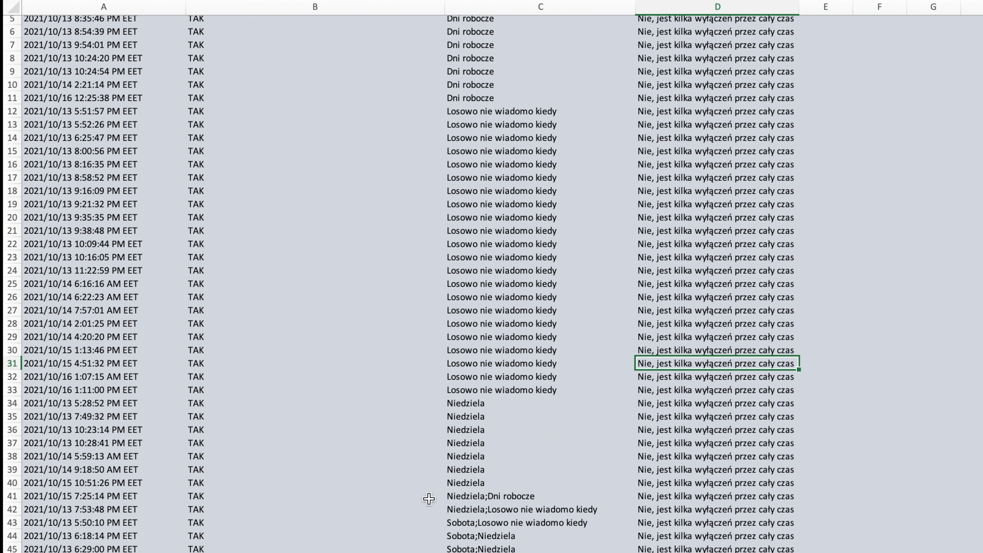
pyautogui.scroll(-3, 499, 434)
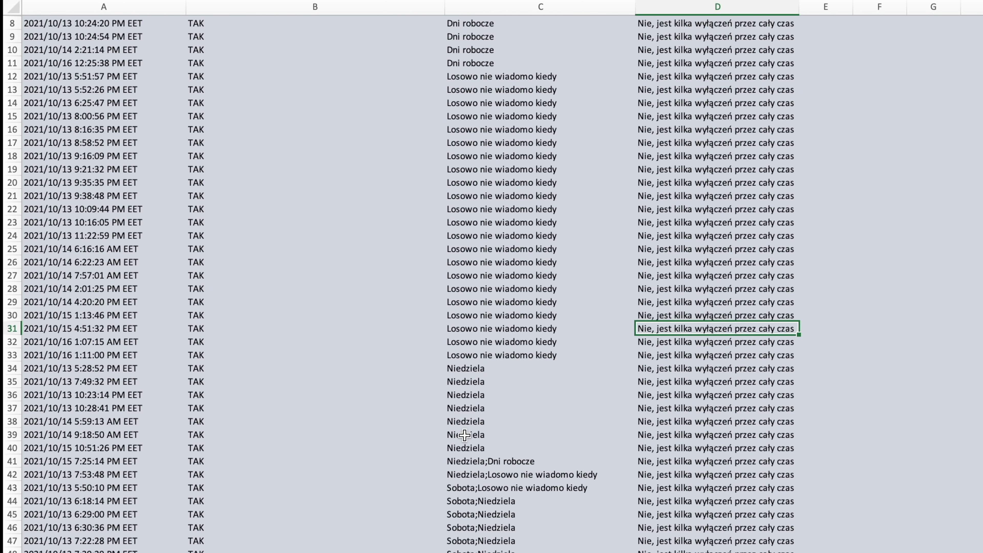
pyautogui.scroll(-7, 410, 476)
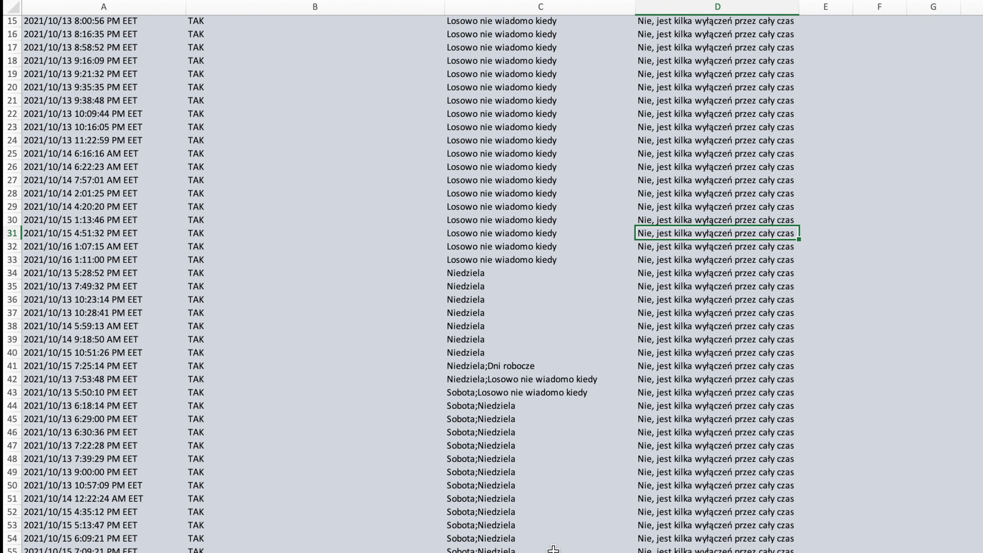
pyautogui.scroll(-7, 382, 514)
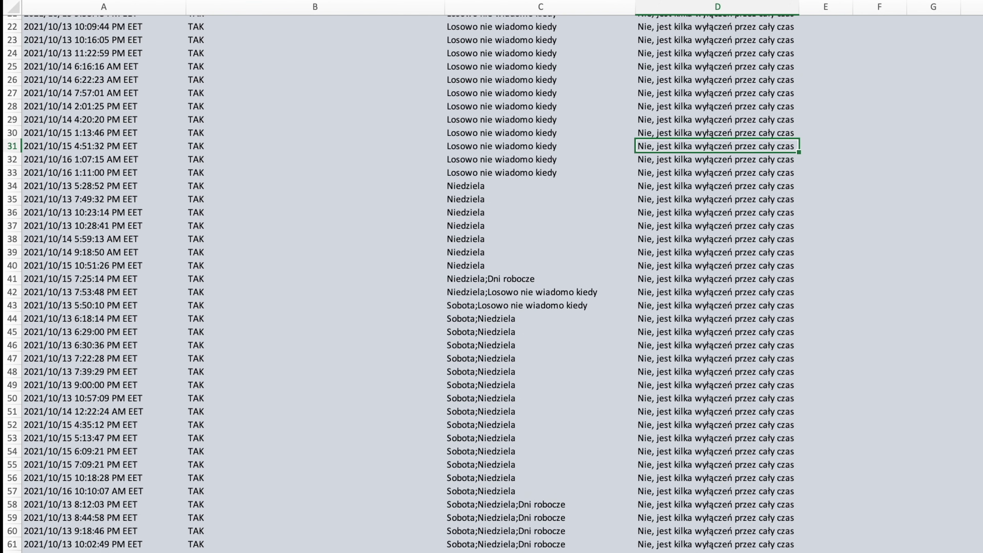
pyautogui.scroll(-20, 418, 523)
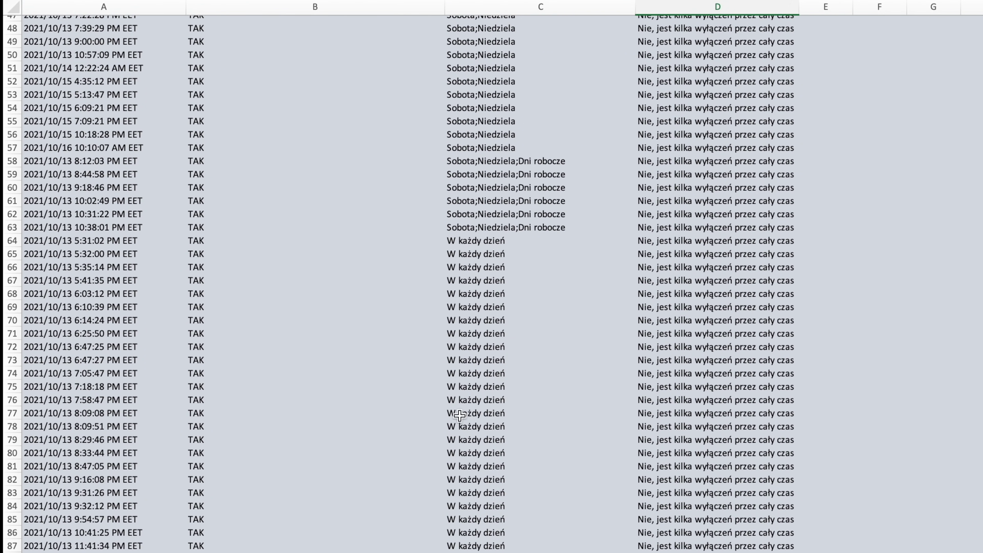
pyautogui.scroll(-13, 400, 284)
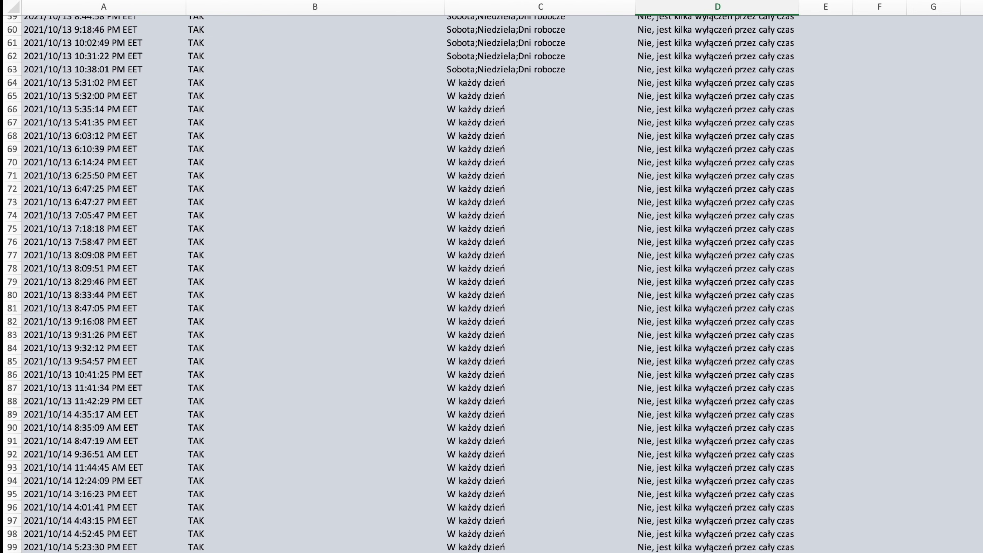
pyautogui.scroll(20, 511, 494)
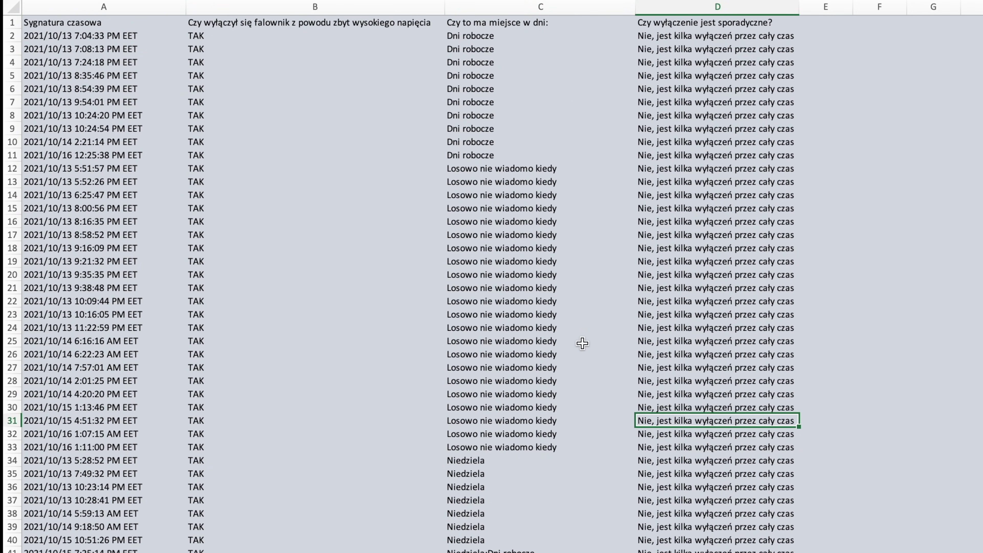
pyautogui.scroll(-15, 433, 417)
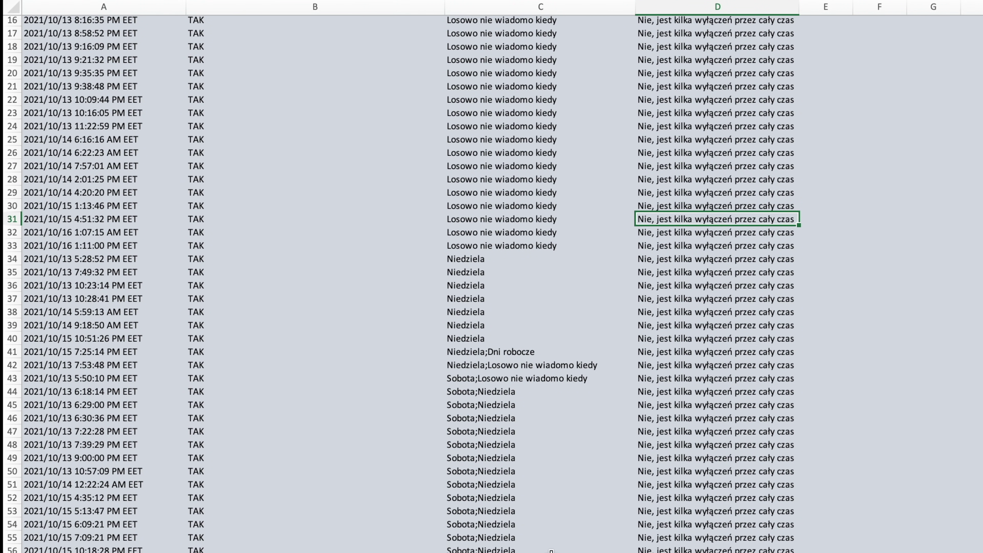
pyautogui.scroll(-20, 473, 550)
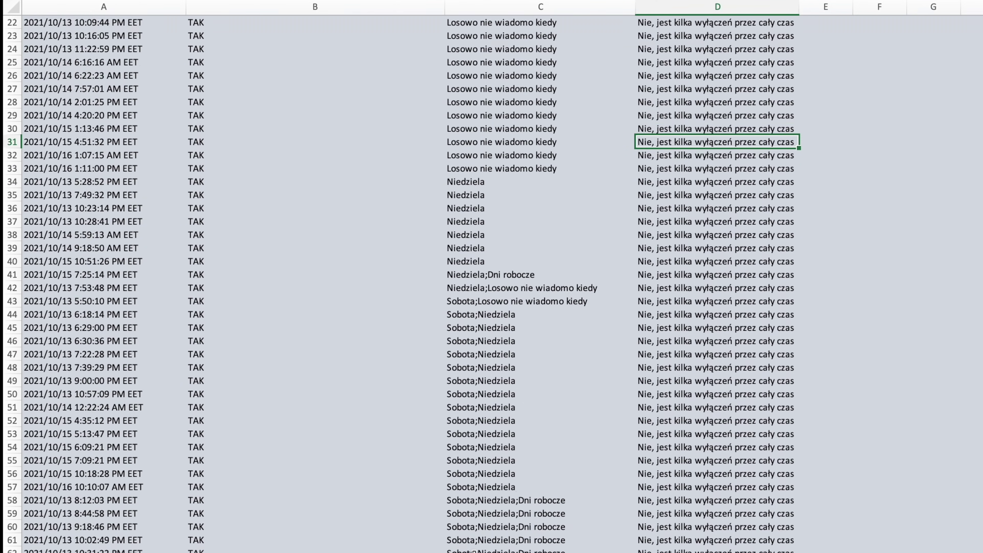
pyautogui.scroll(-13, 393, 518)
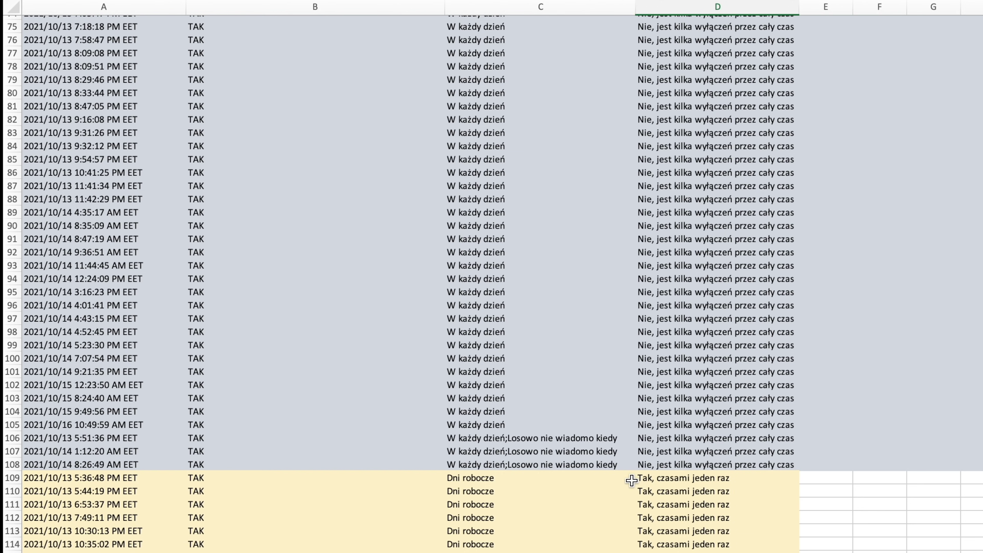
# Step: Examine which days are reported in the yellow-shaded responses answered "Tak, czasami jeden raz"
pyautogui.scroll(-2, 584, 520)
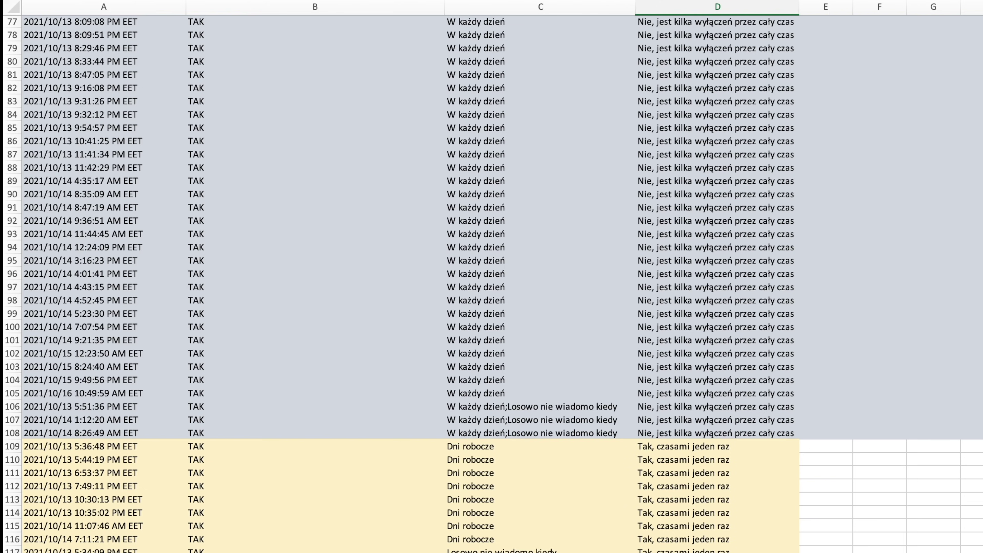
pyautogui.scroll(-10, 518, 420)
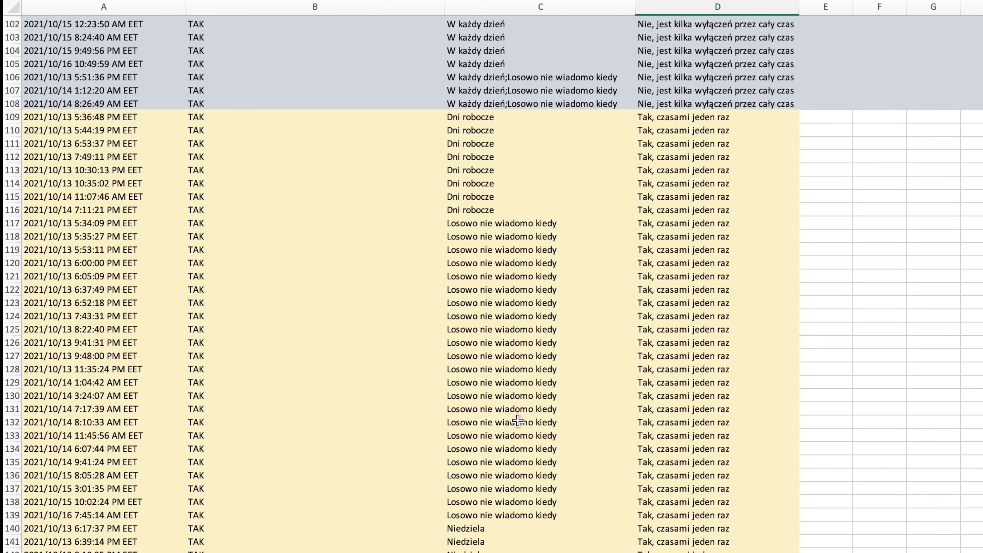
pyautogui.scroll(-3, 565, 517)
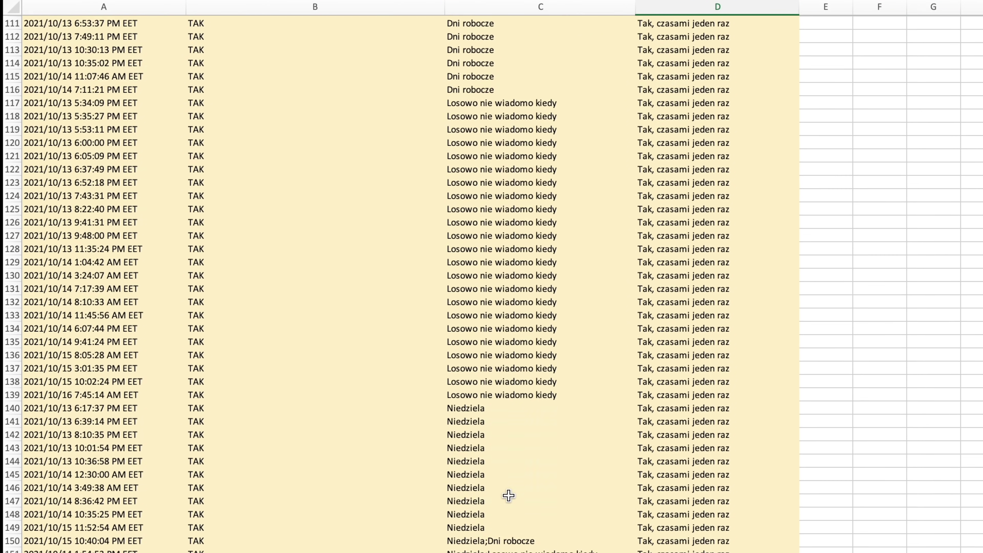
pyautogui.scroll(-3, 509, 495)
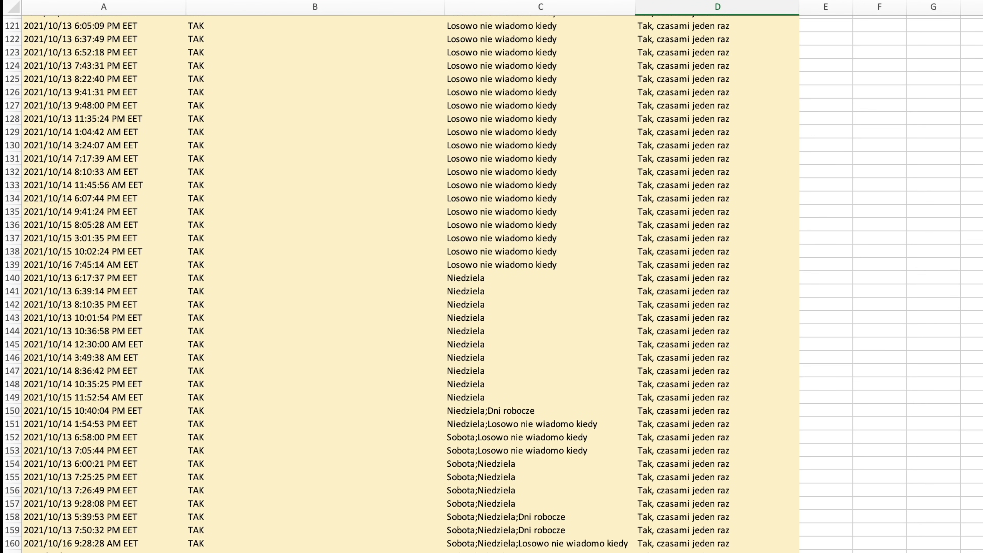
pyautogui.scroll(-1, 494, 284)
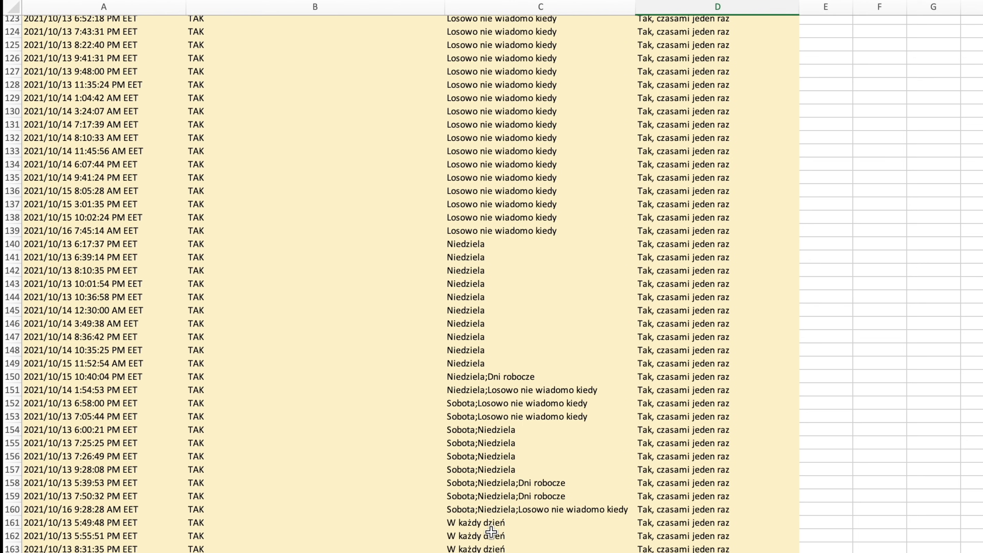
pyautogui.scroll(9, 492, 285)
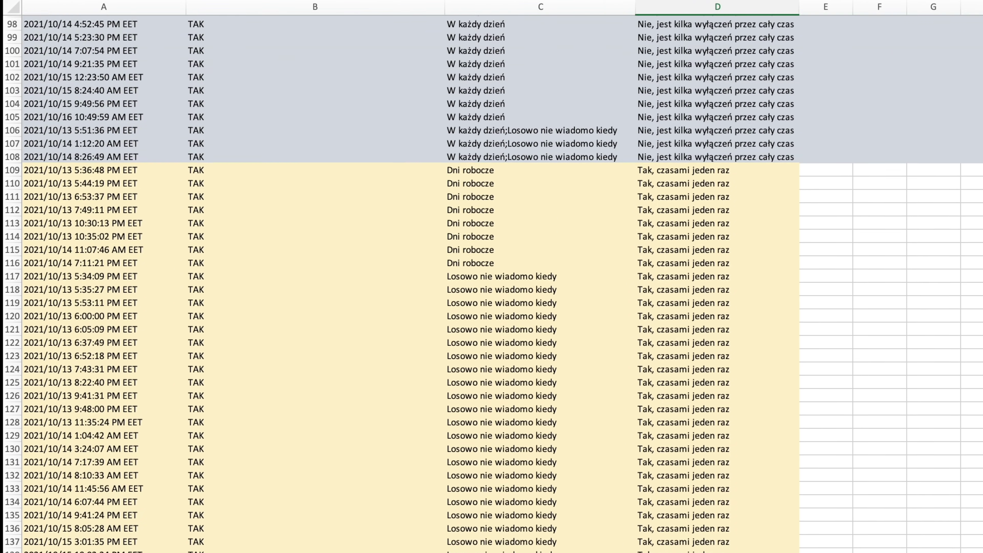
pyautogui.scroll(-5, 494, 284)
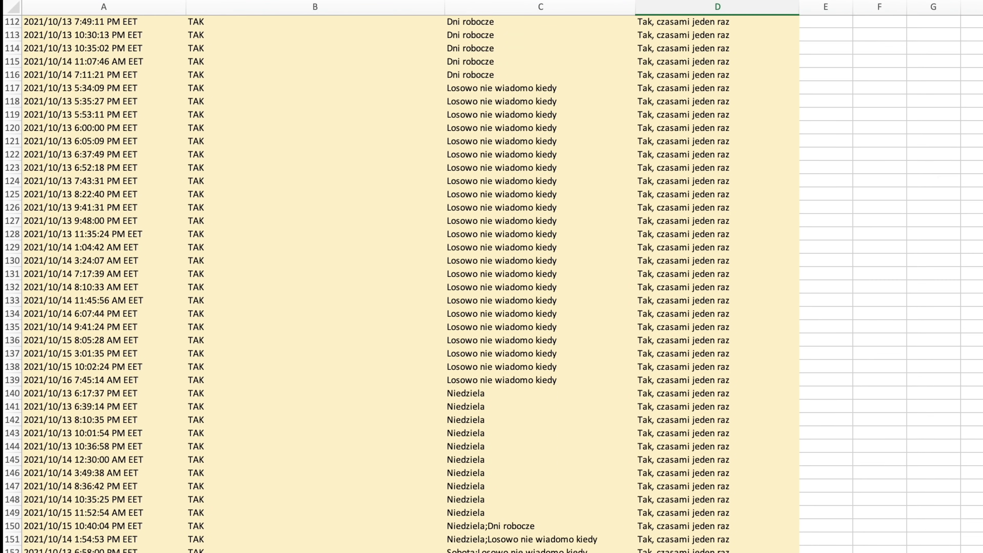
pyautogui.scroll(-1, 515, 454)
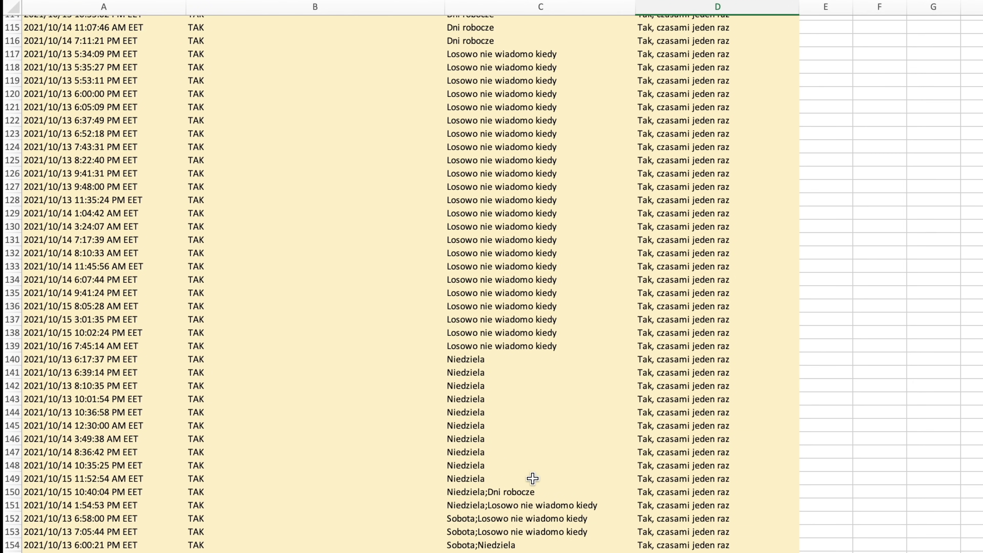
pyautogui.scroll(4, 536, 471)
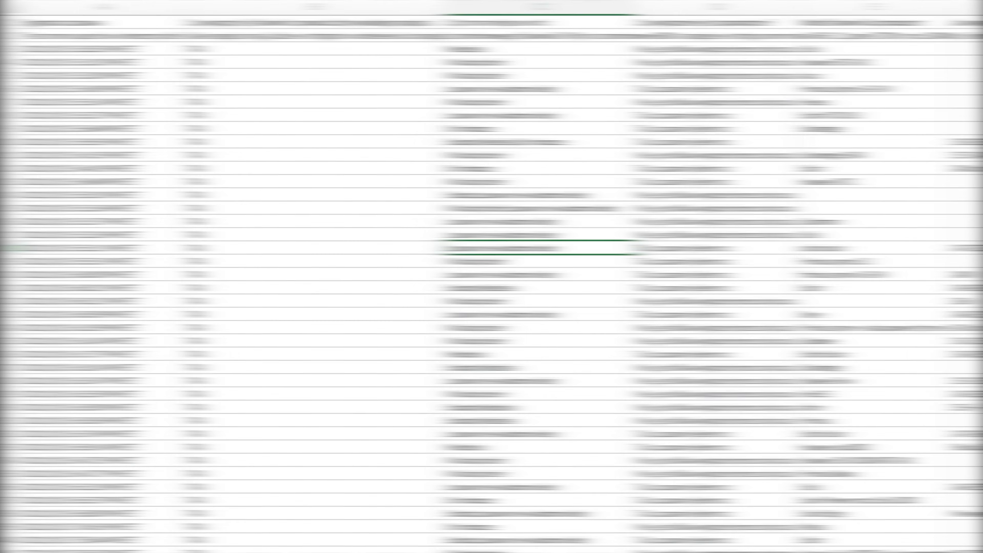